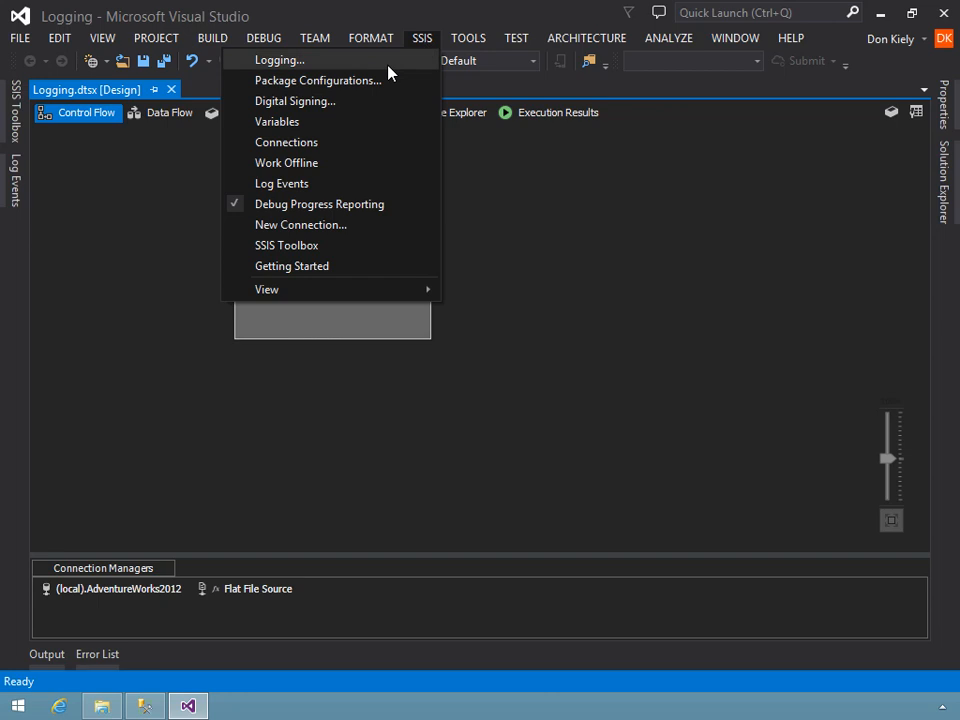
- Open the package's SSIS logging configuration and enable logging for the Foreach Loop Container and its Data Flow Task
left_click_drag(463, 52, 461, 33)
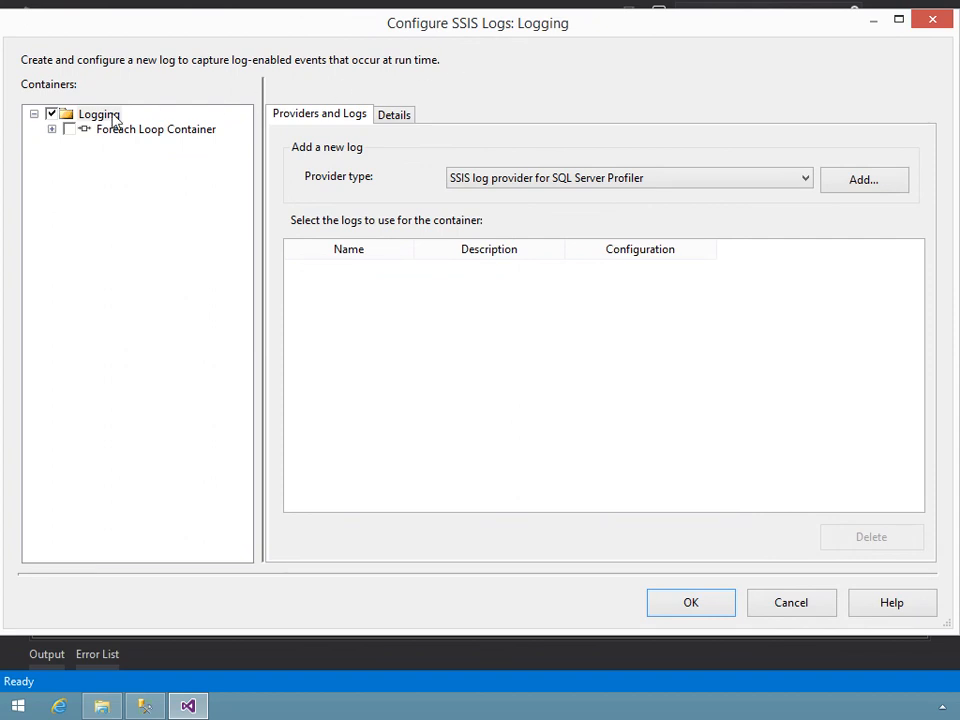
left_click(69, 130)
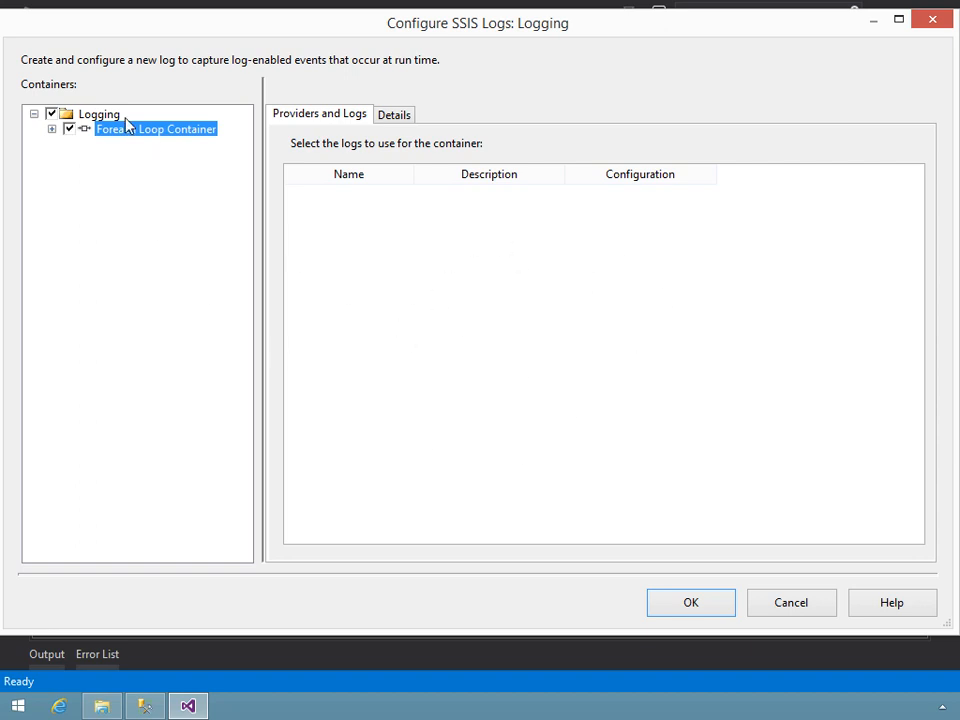
left_click(84, 116)
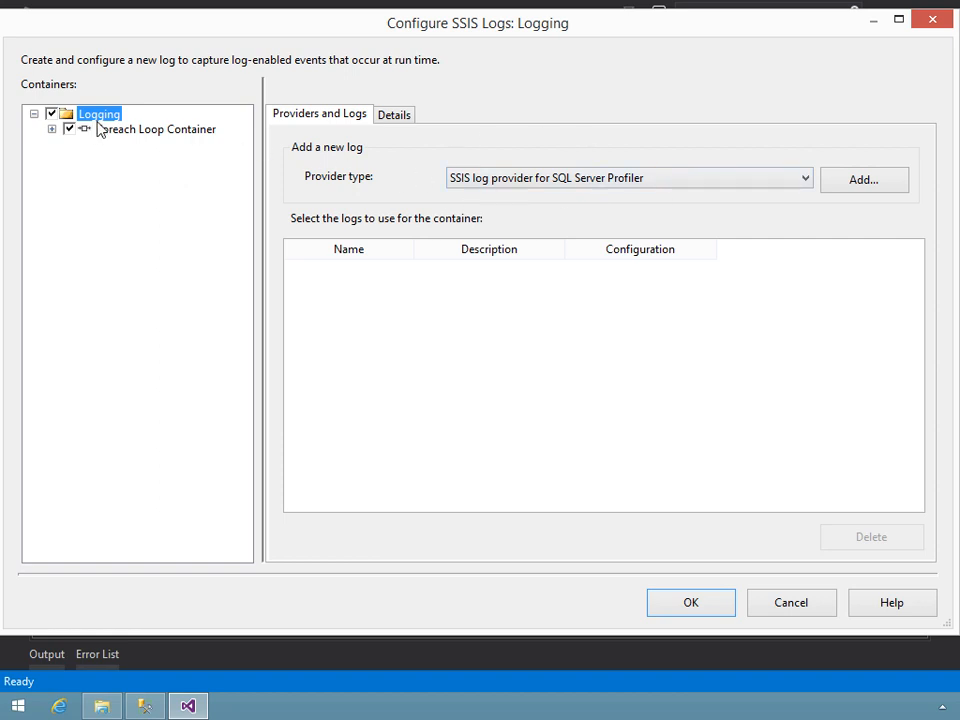
left_click(140, 129)
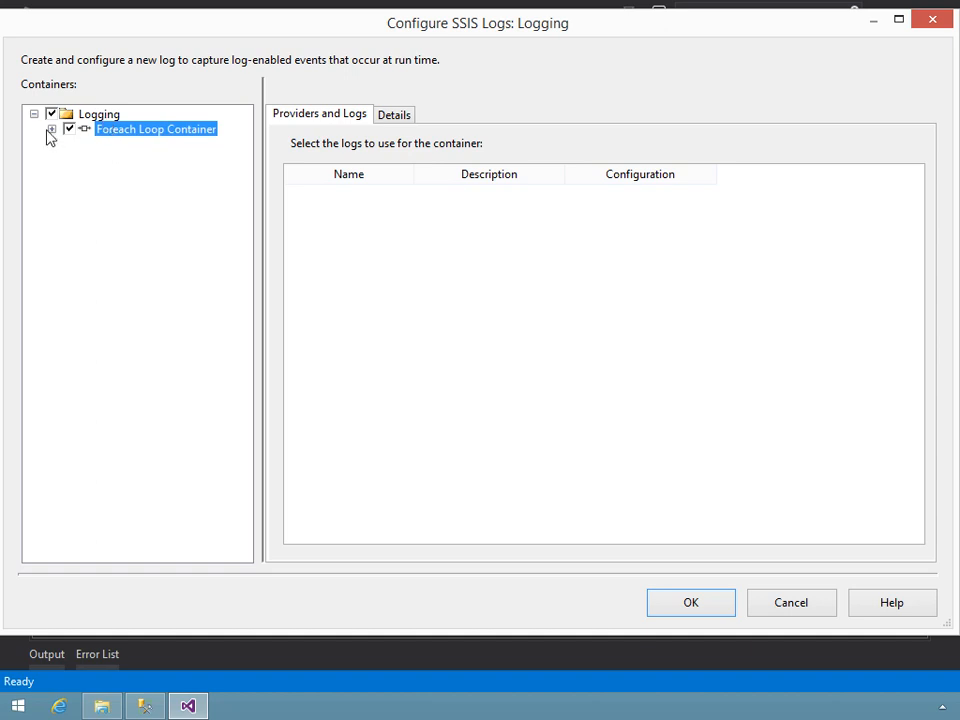
left_click(50, 130)
left_click(120, 145)
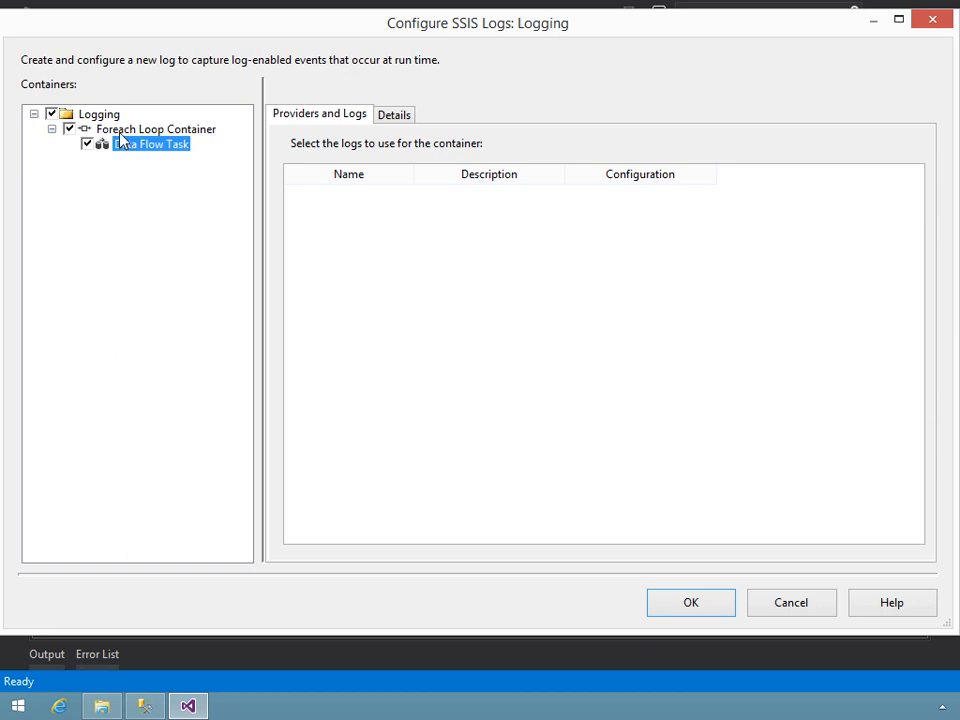
- Turn off logging for the Logging package and the Foreach Loop Container, keeping it enabled only for the Data Flow Task
left_click(112, 116)
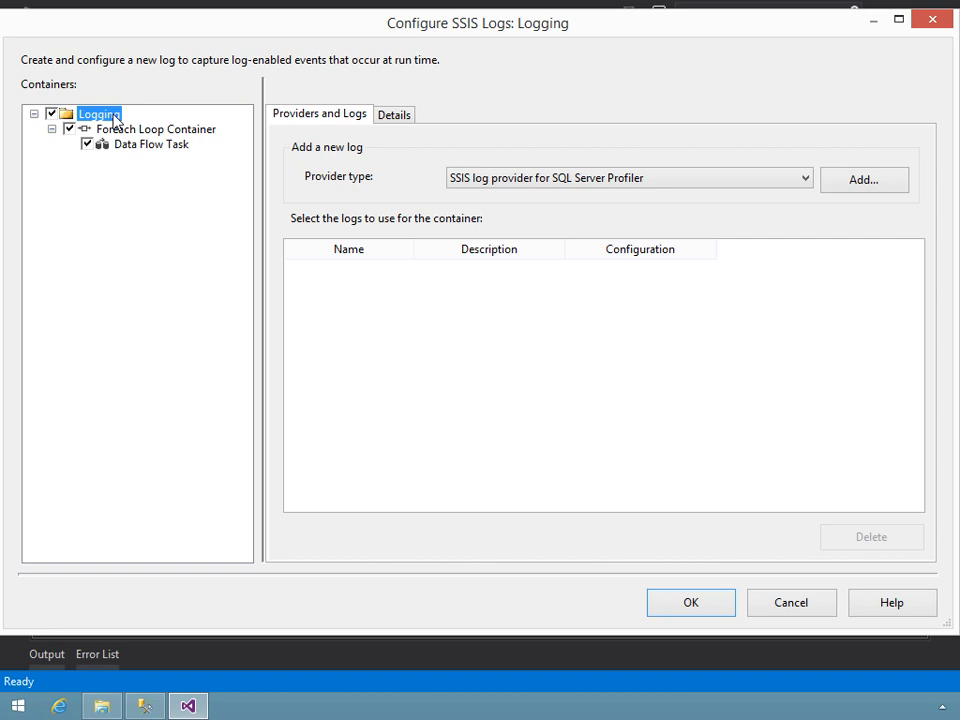
left_click(51, 114)
left_click(68, 131)
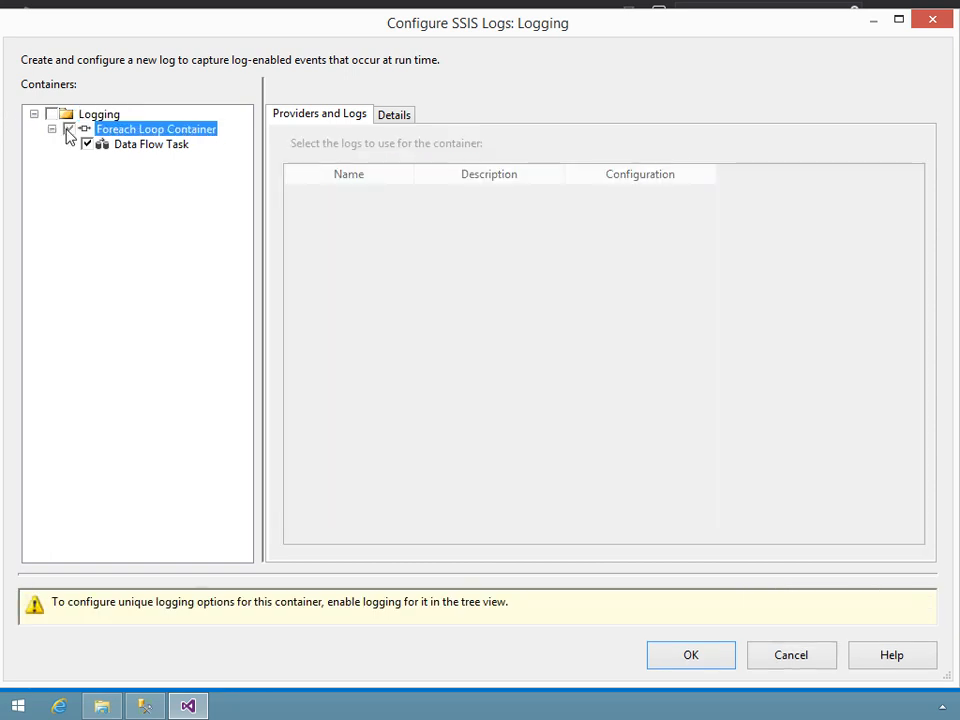
left_click(68, 131)
- Add an SSIS log provider for Text files at the Logging package level and widen the Name and Description columns
left_click(84, 118)
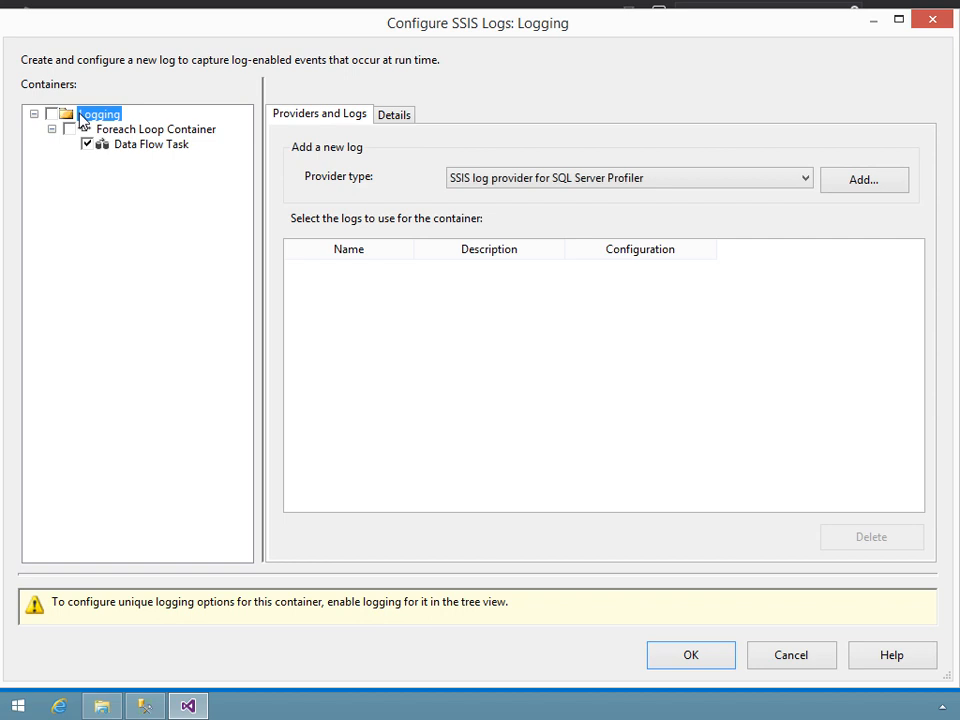
left_click(589, 182)
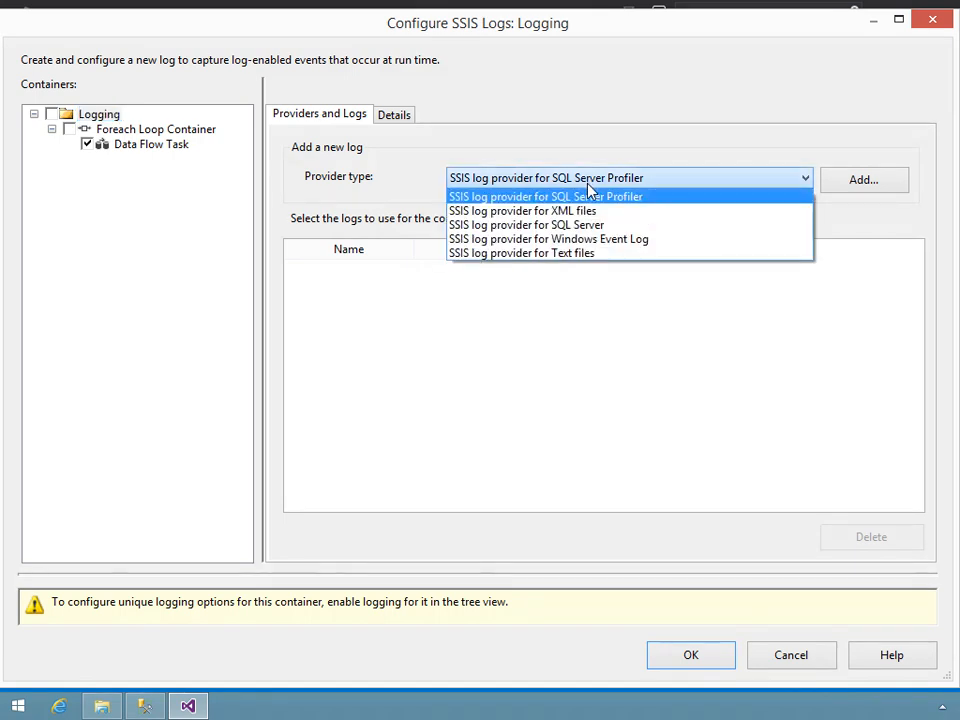
left_click(553, 258)
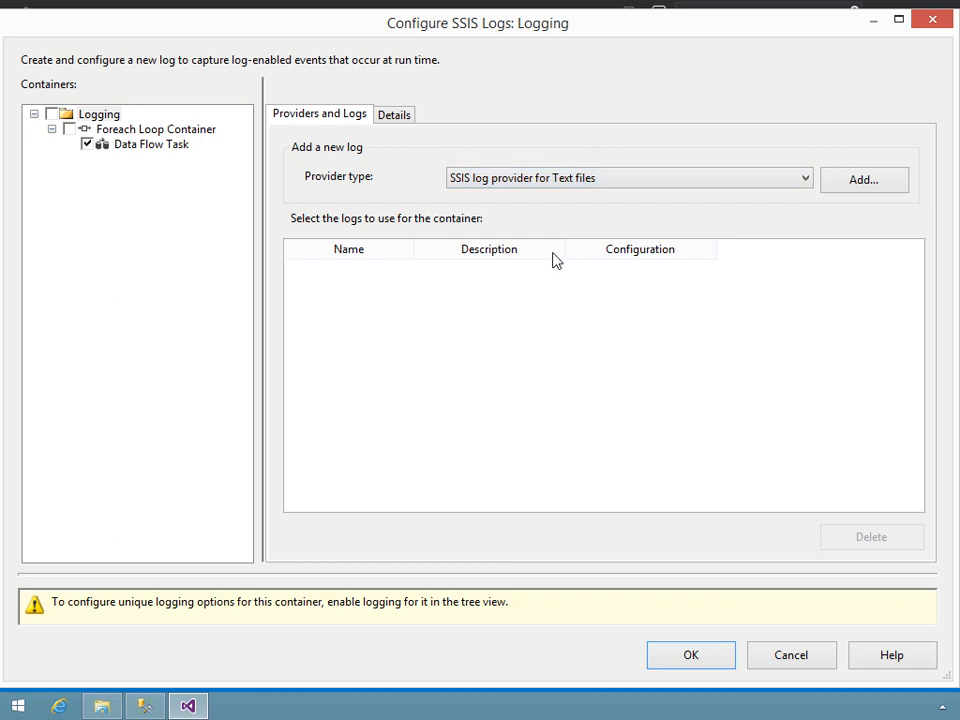
left_click(857, 190)
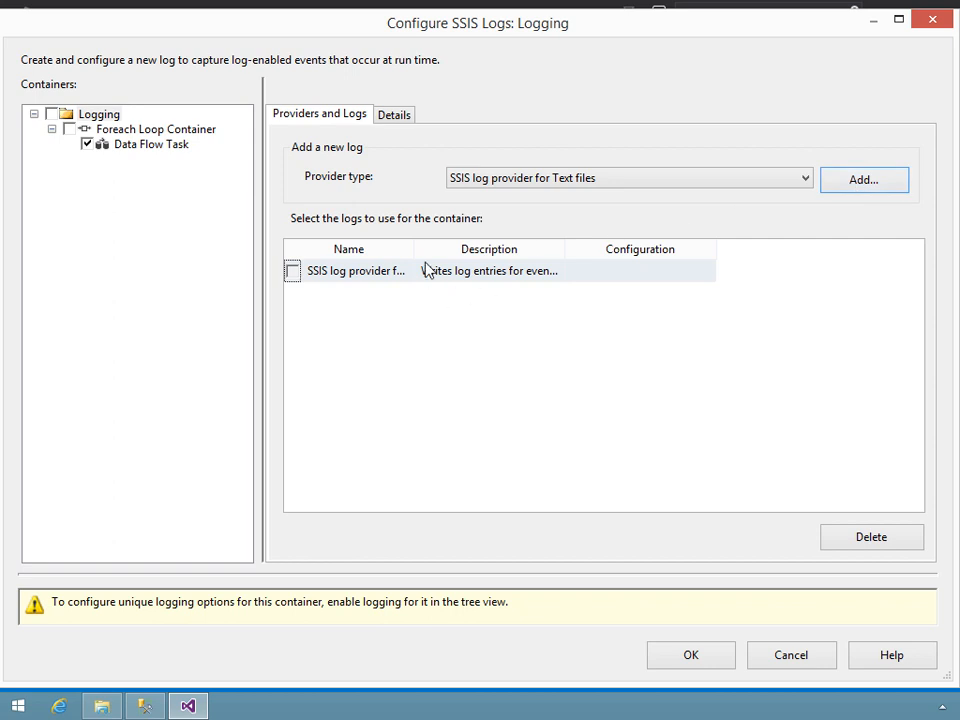
left_click_drag(417, 249, 516, 240)
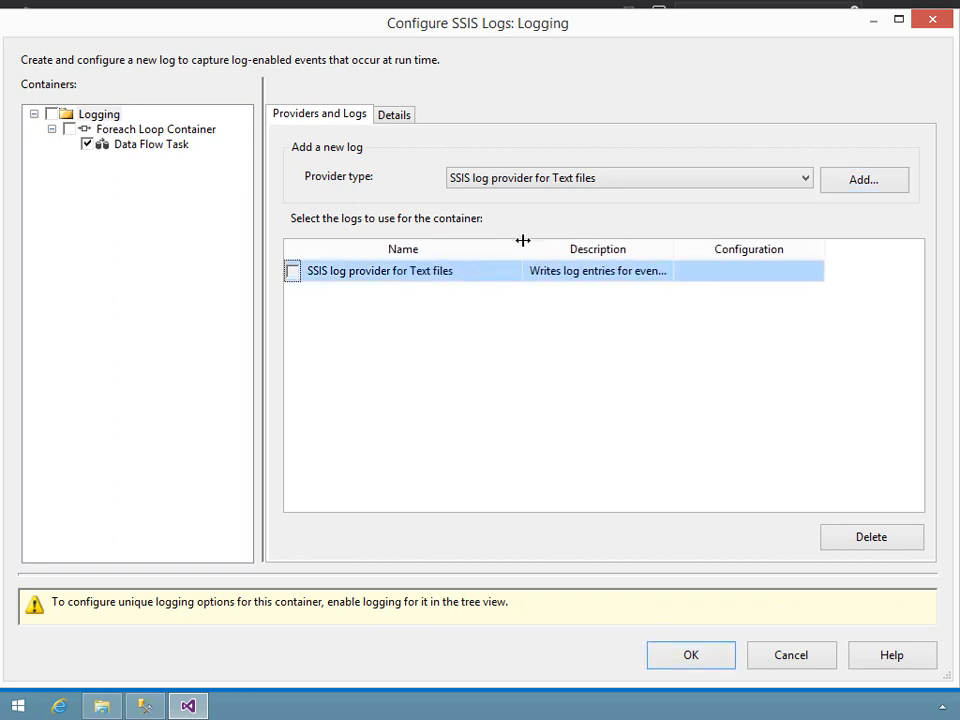
left_click_drag(665, 247, 745, 253)
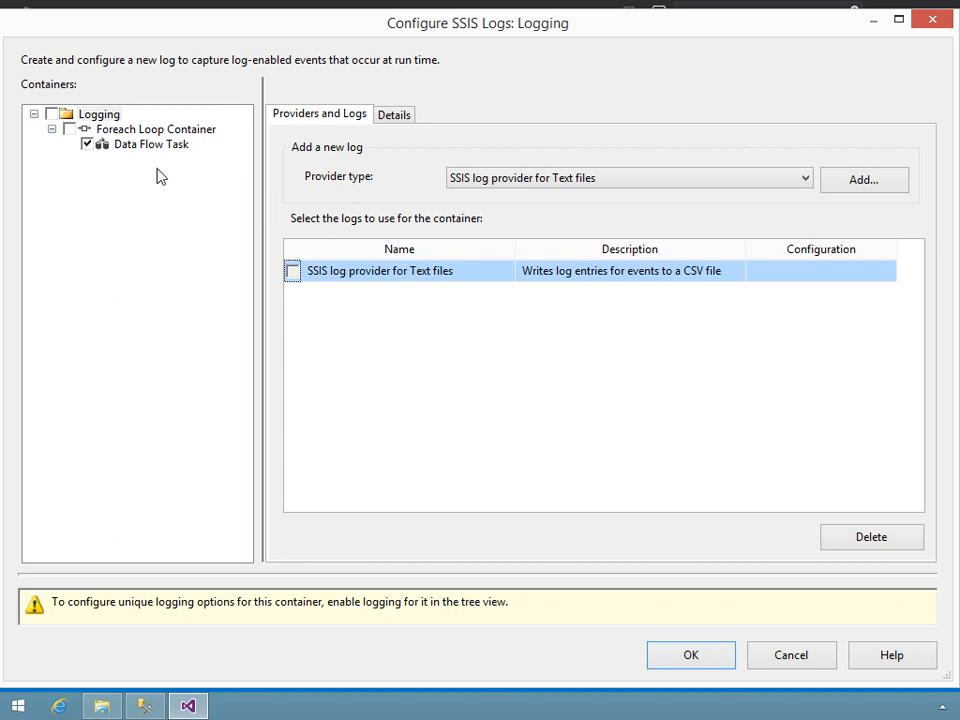
- Assign the text files log provider to the Data Flow Task and start a new connection for its configuration
left_click(132, 147)
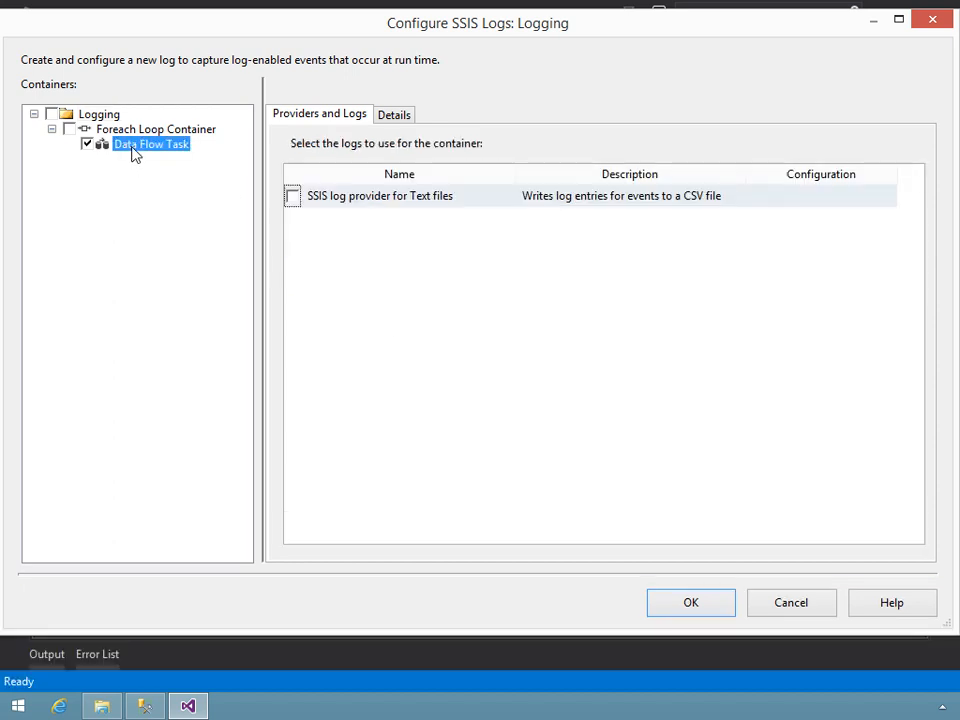
left_click(292, 198)
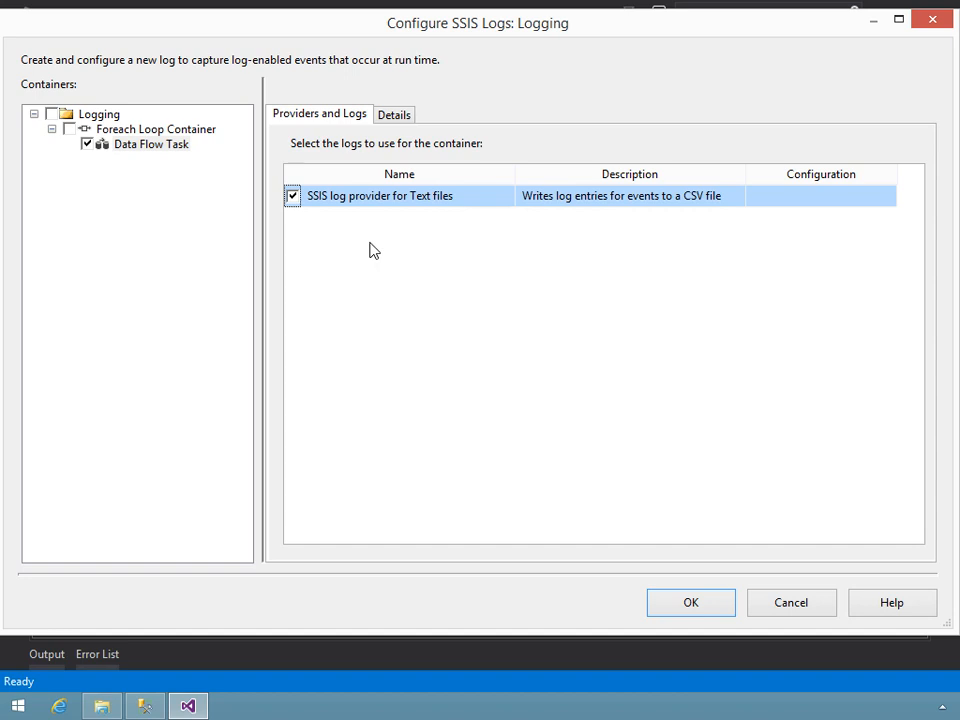
left_click(798, 202)
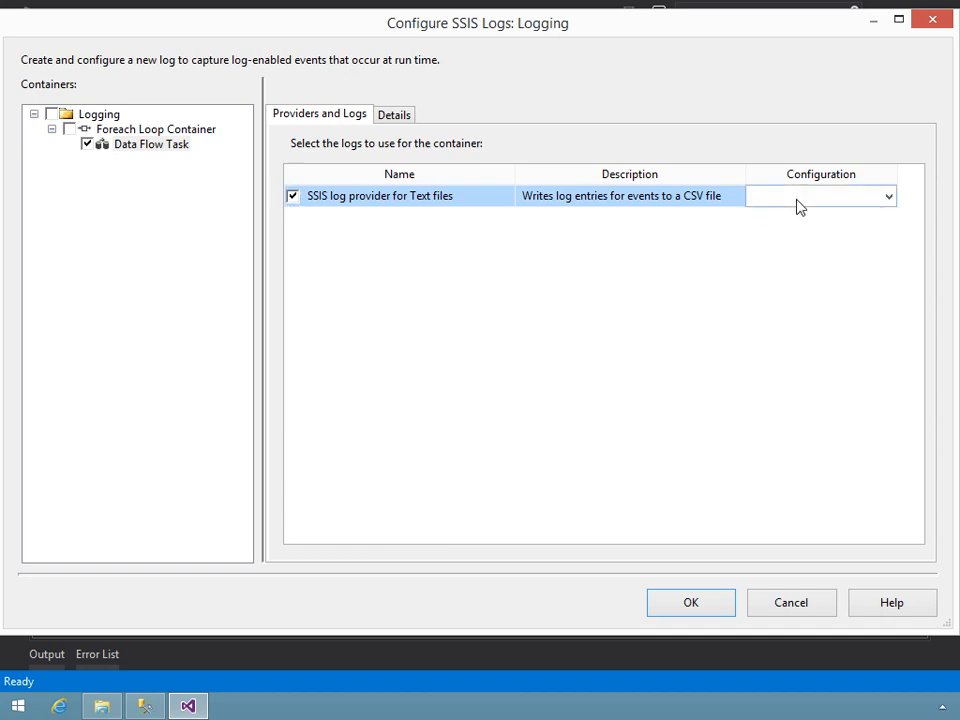
left_click(797, 205)
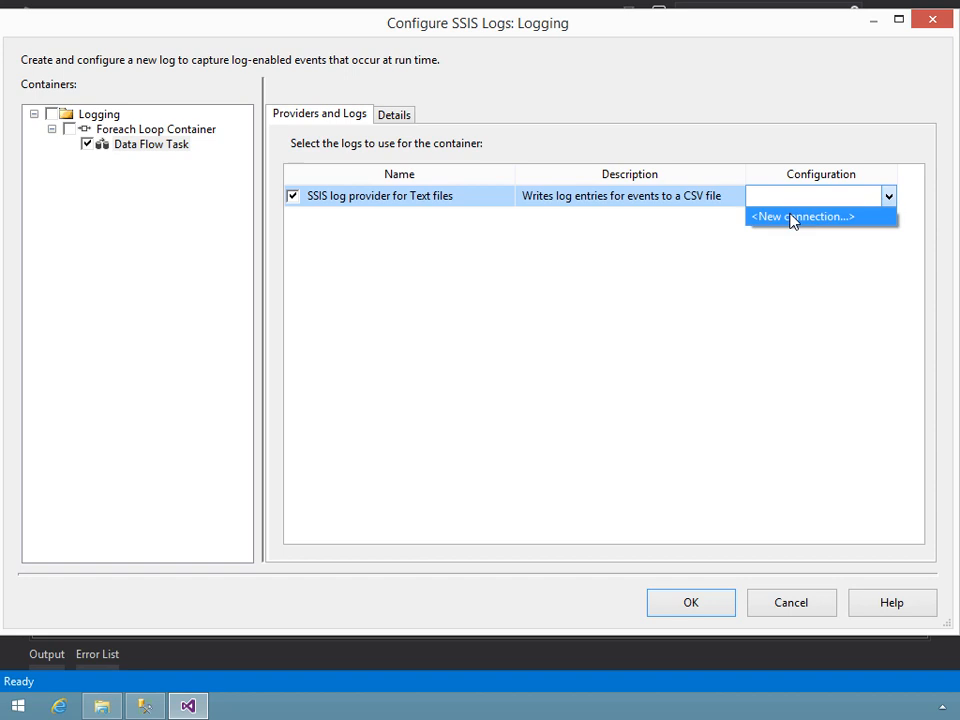
left_click(793, 216)
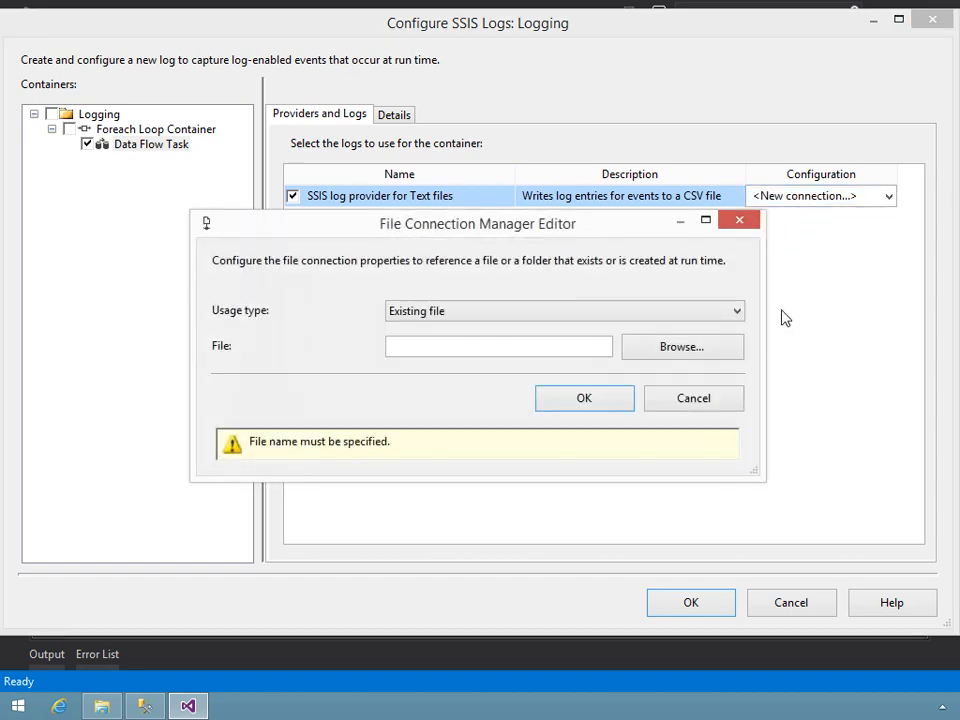
- Configure the file connection with usage type Create file and the file TextLog.log in the Logging folder
left_click(444, 315)
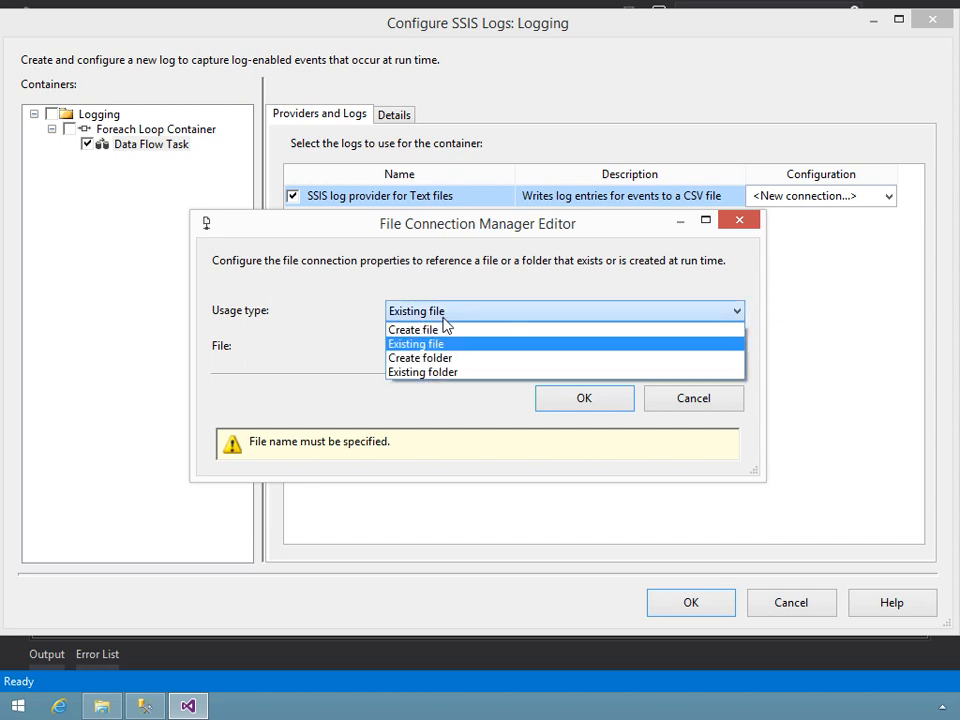
left_click(441, 330)
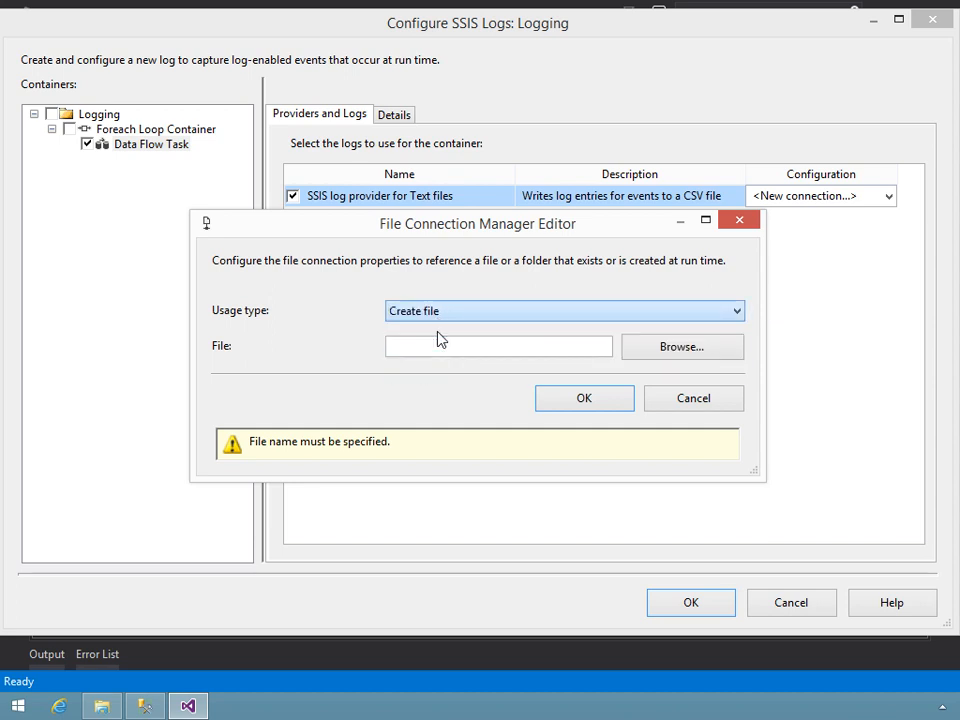
left_click(656, 347)
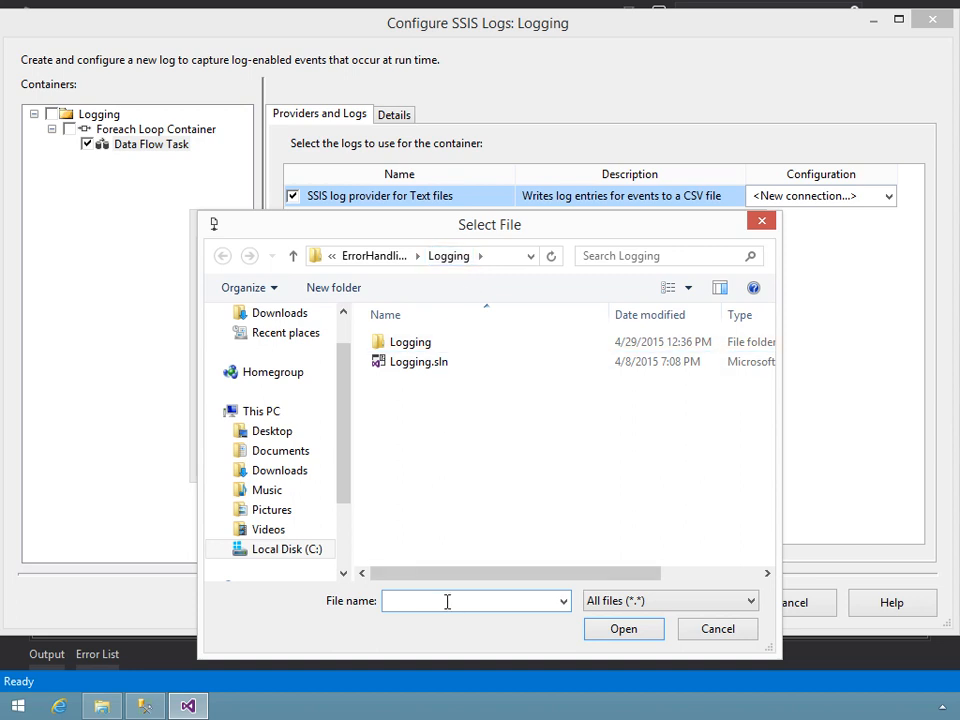
type("TextLog.log")
left_click(624, 630)
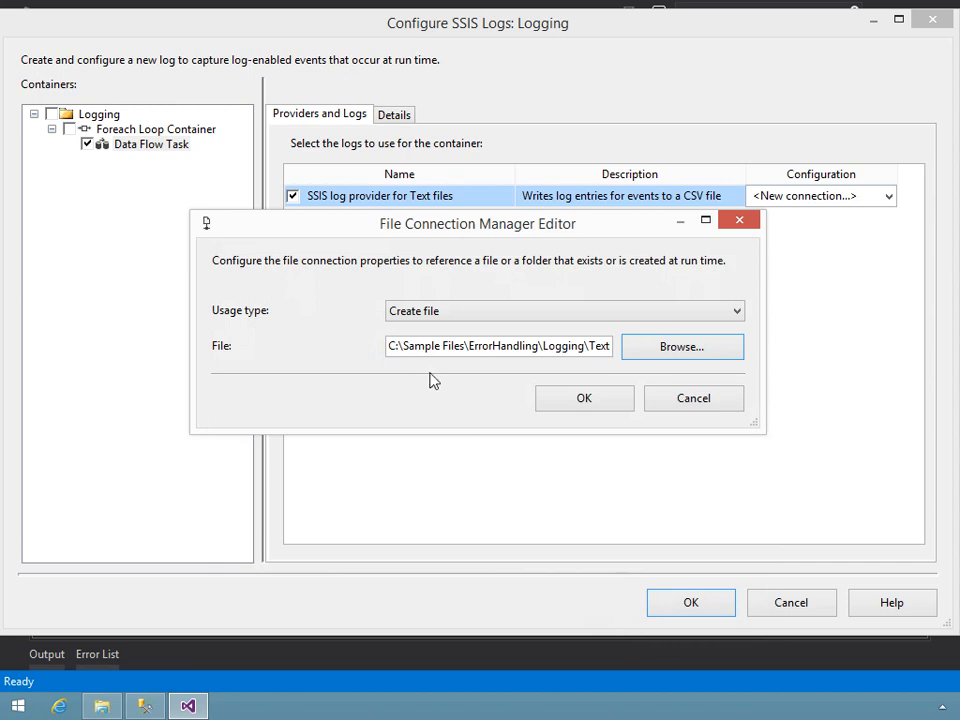
left_click(574, 403)
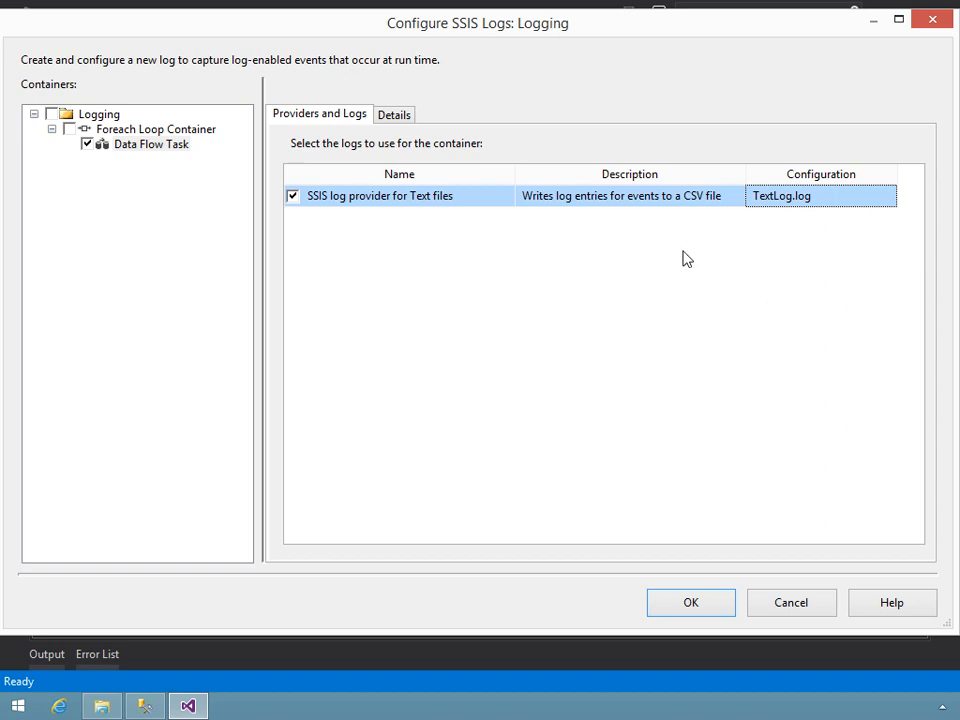
- Exclude the OnInformation, OnPostValidate, OnPreExecute and OnPreValidate events from the Data Flow Task's logging and review the remaining events
left_click(394, 114)
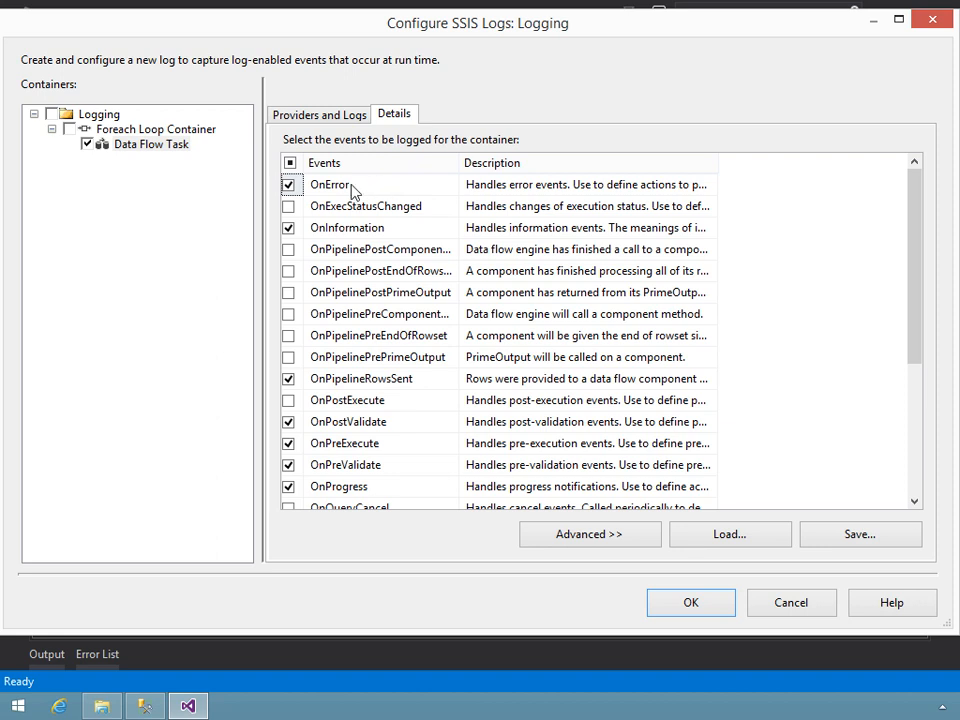
left_click(289, 229)
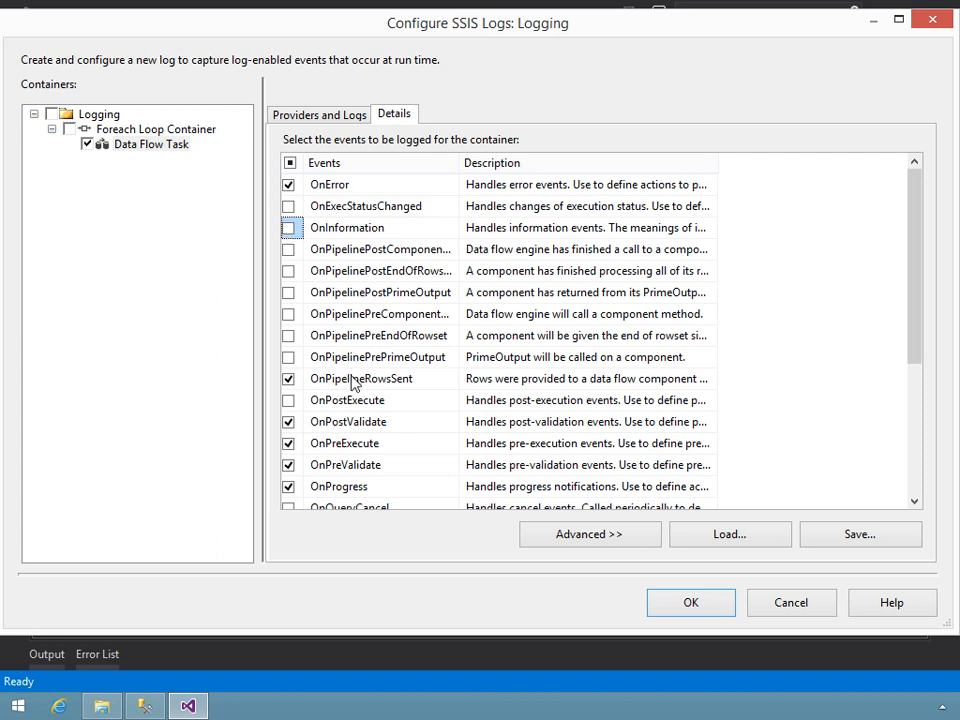
left_click(288, 422)
left_click(288, 443)
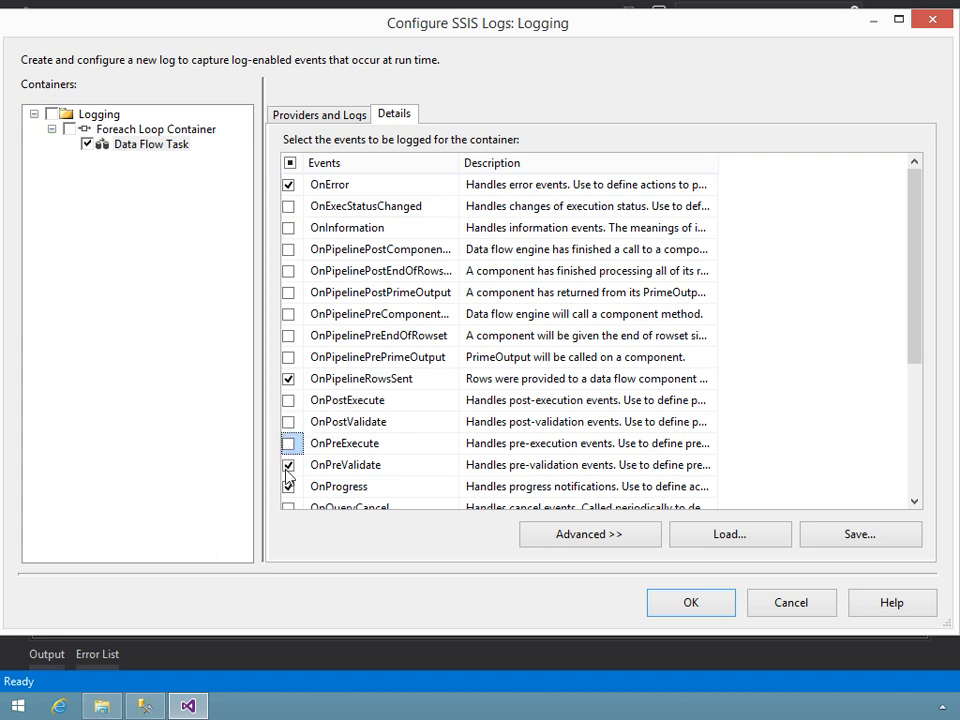
left_click(288, 465)
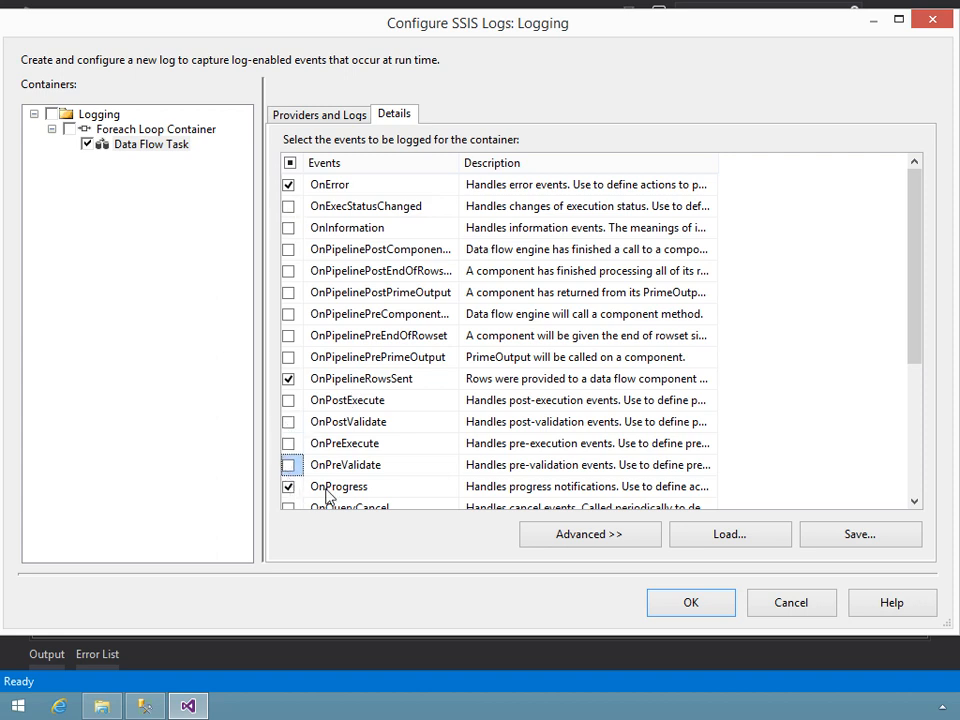
scroll(378, 460, "down", 2)
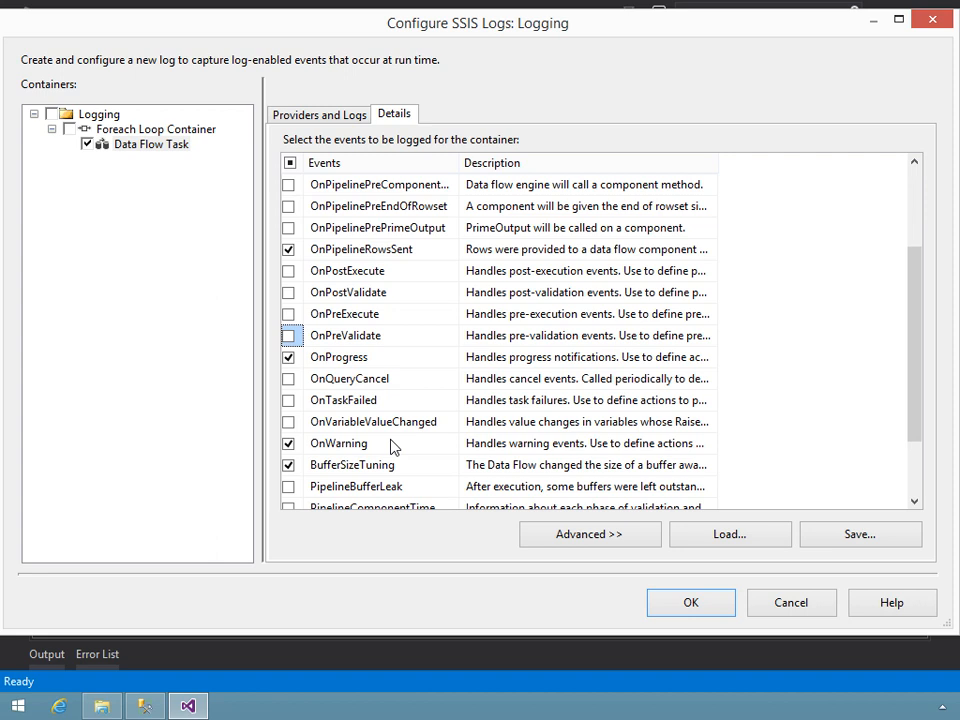
scroll(390, 447, "down", 2)
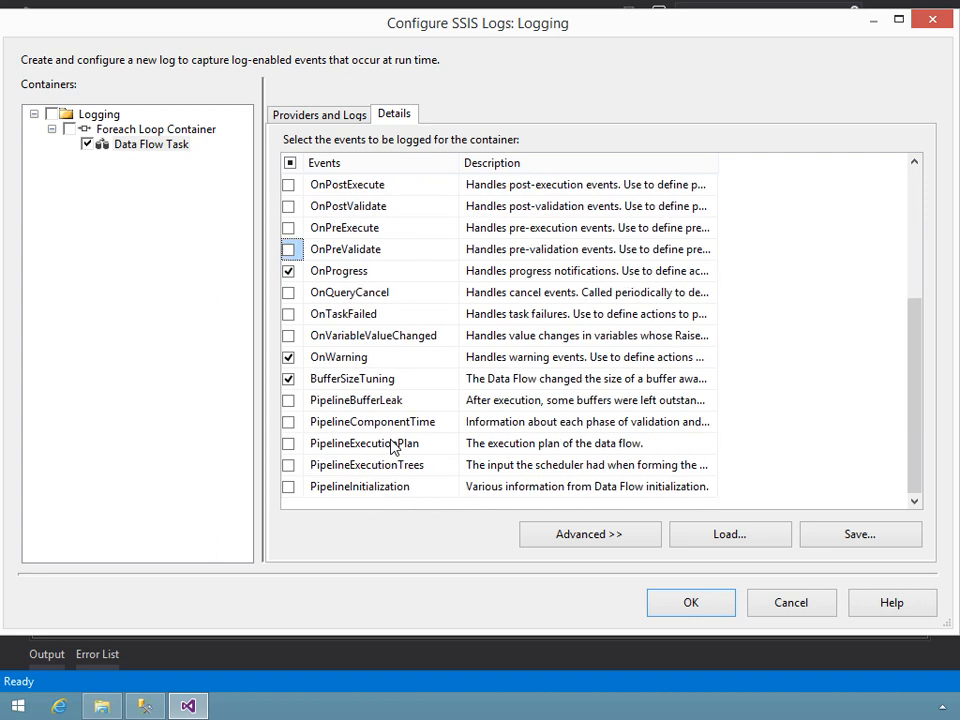
scroll(390, 447, "up", 4)
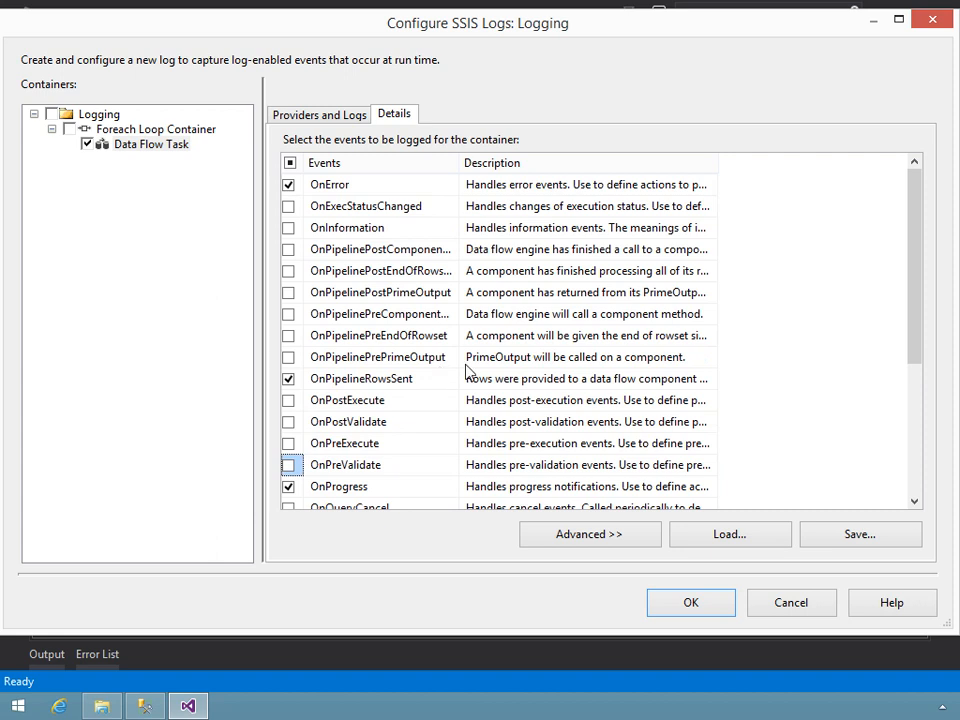
- Save the event selection as an XML file named LogEventsConfig in the Logging folder
left_click(841, 536)
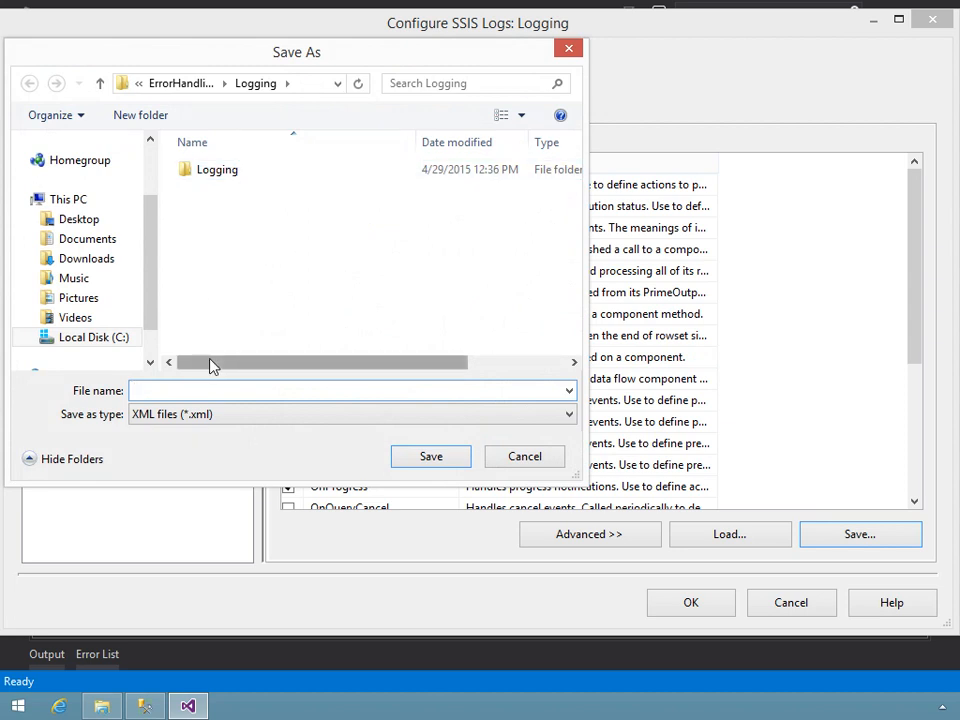
type("Log")
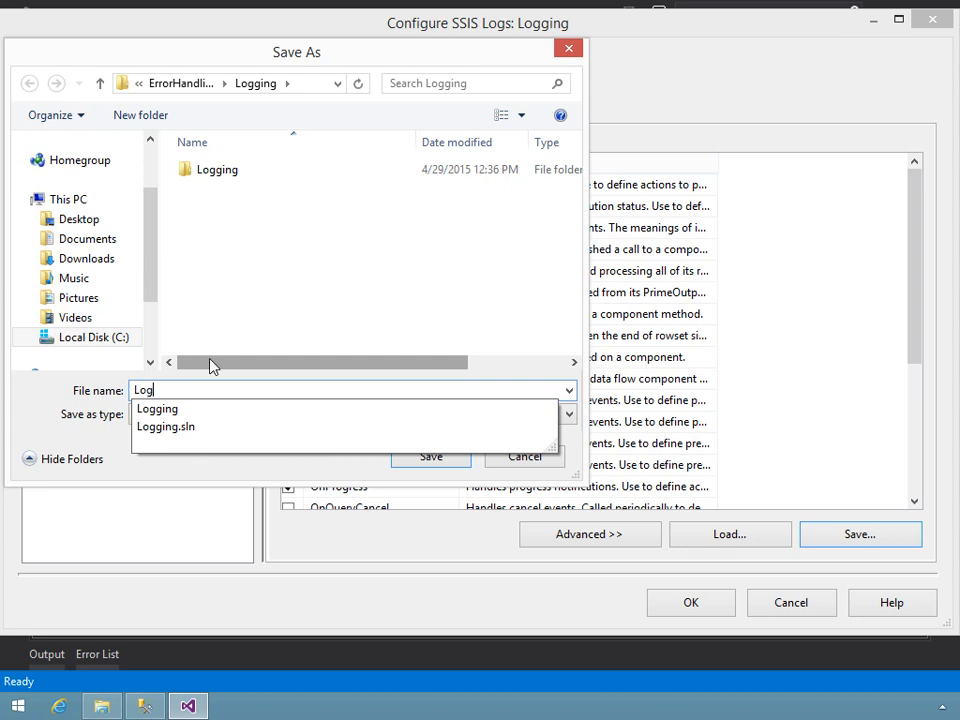
type("EventsConfig")
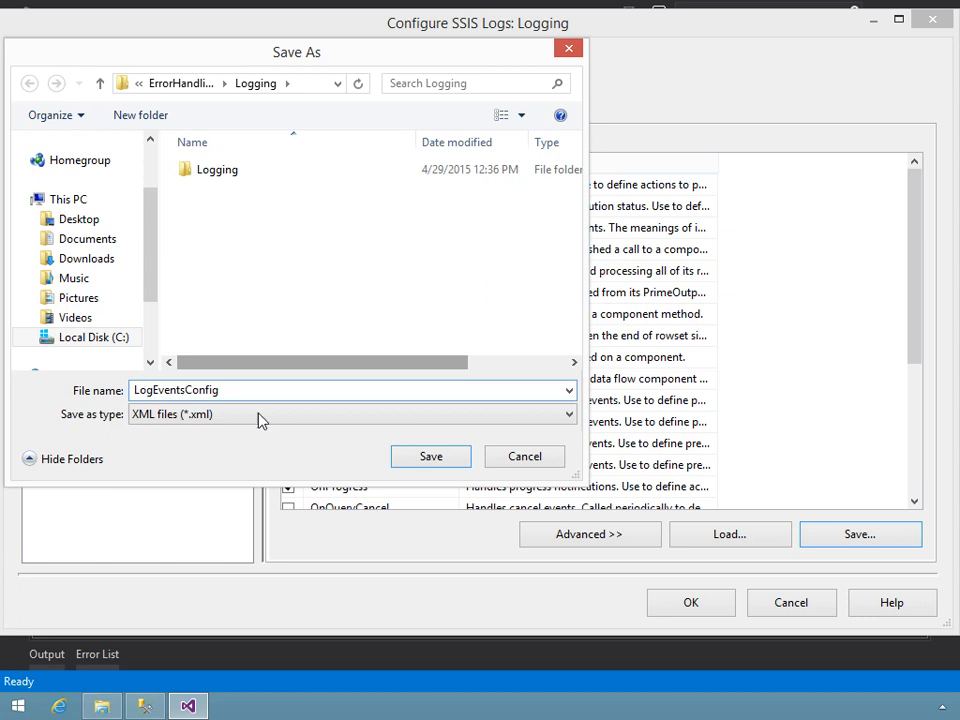
left_click(431, 458)
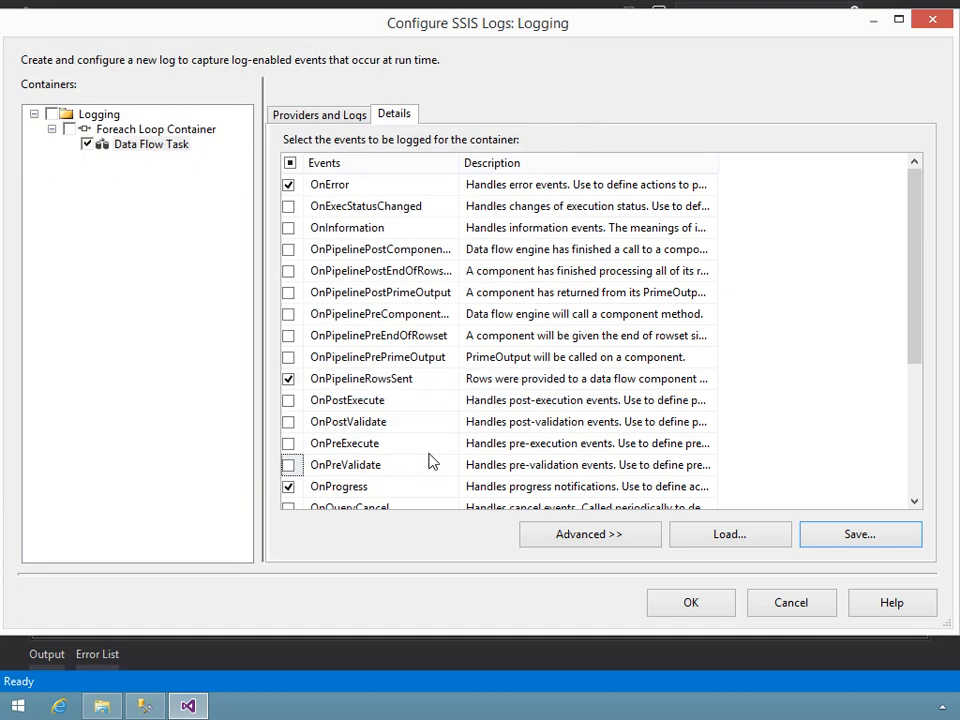
- Apply the logging configuration, run the Logging package in the debugger, and return to design mode once execution completes
left_click(690, 603)
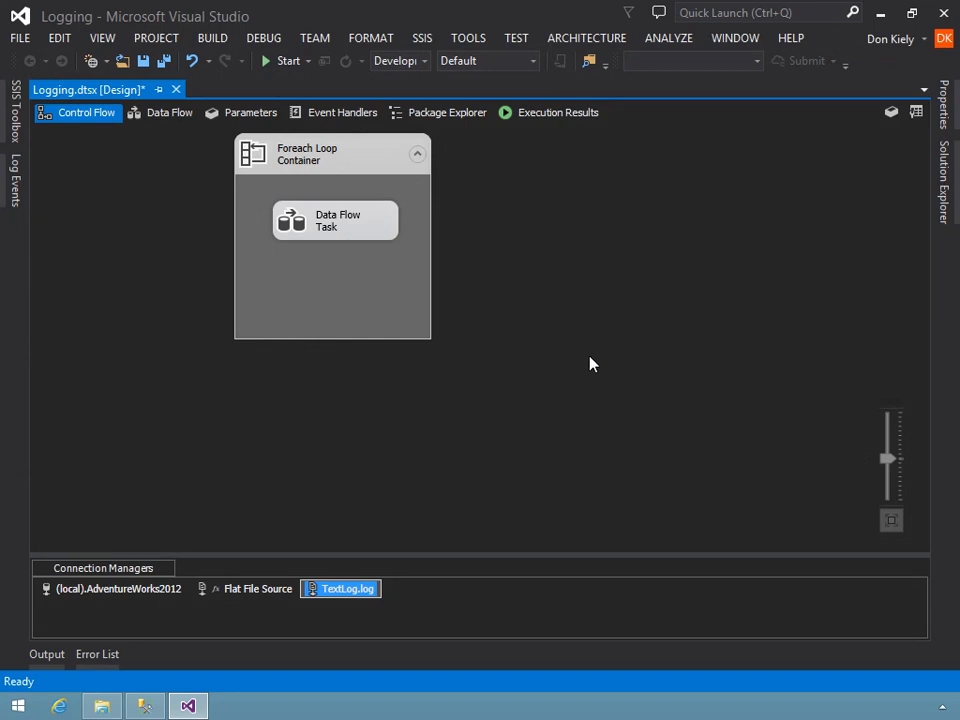
left_click(280, 62)
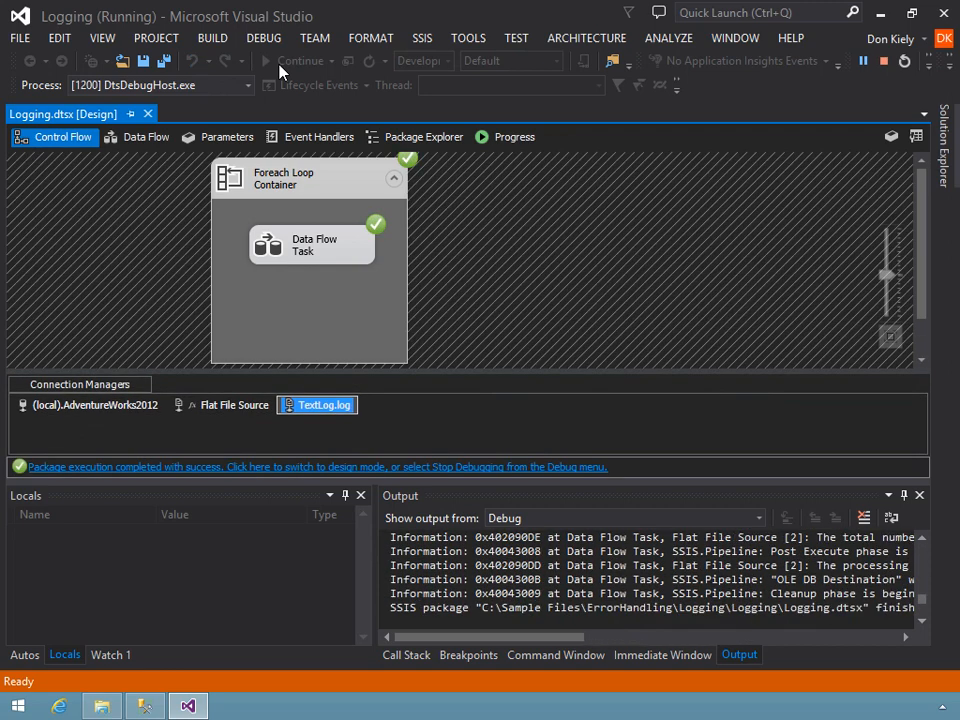
left_click(347, 467)
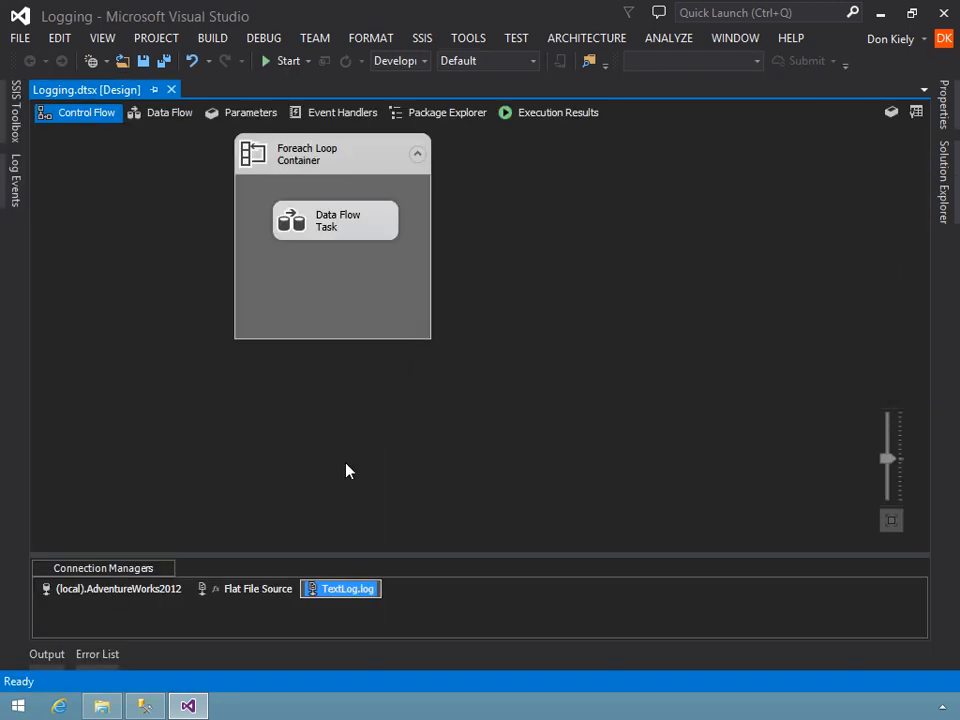
- Switch to File Explorer, open TextLog.log from the Logging folder in Notepad, and examine the logged event entries
left_click(102, 706)
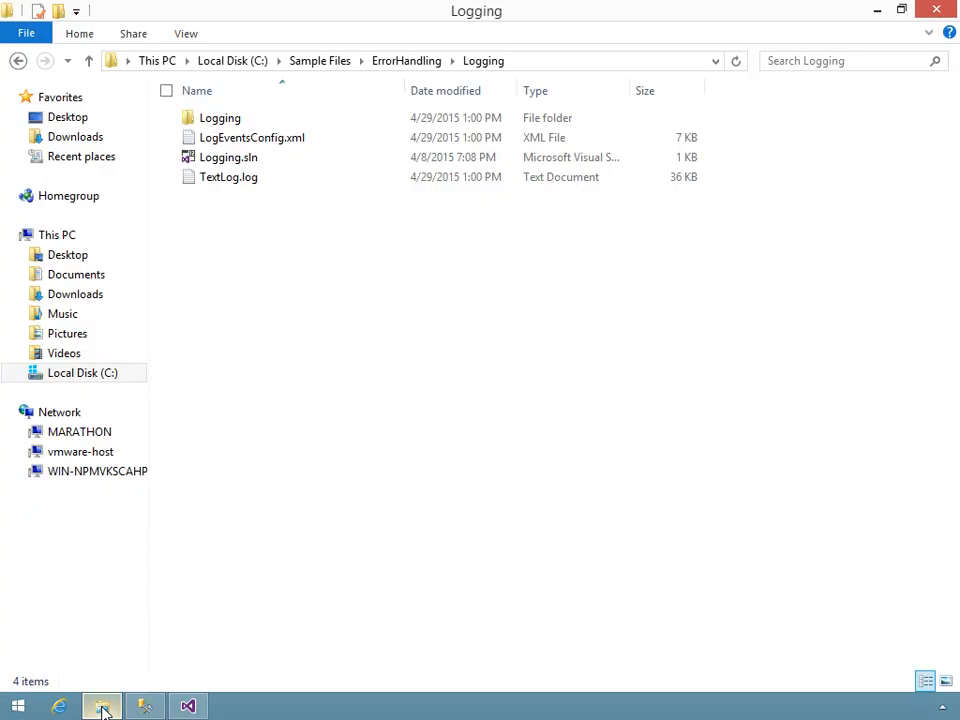
right_click(207, 186)
left_click(195, 231)
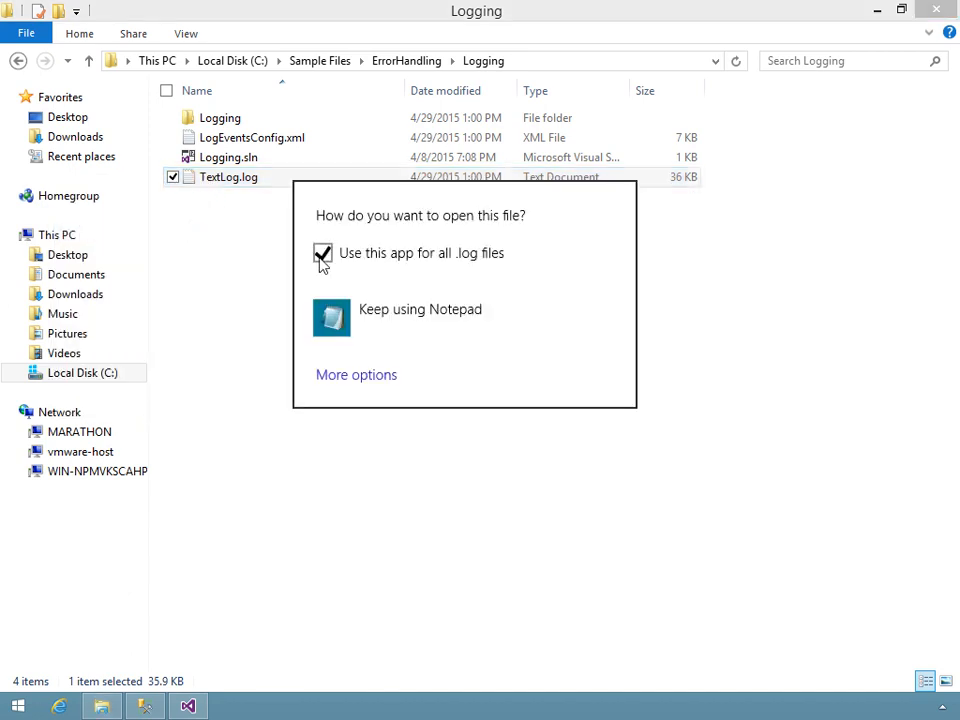
left_click(332, 317)
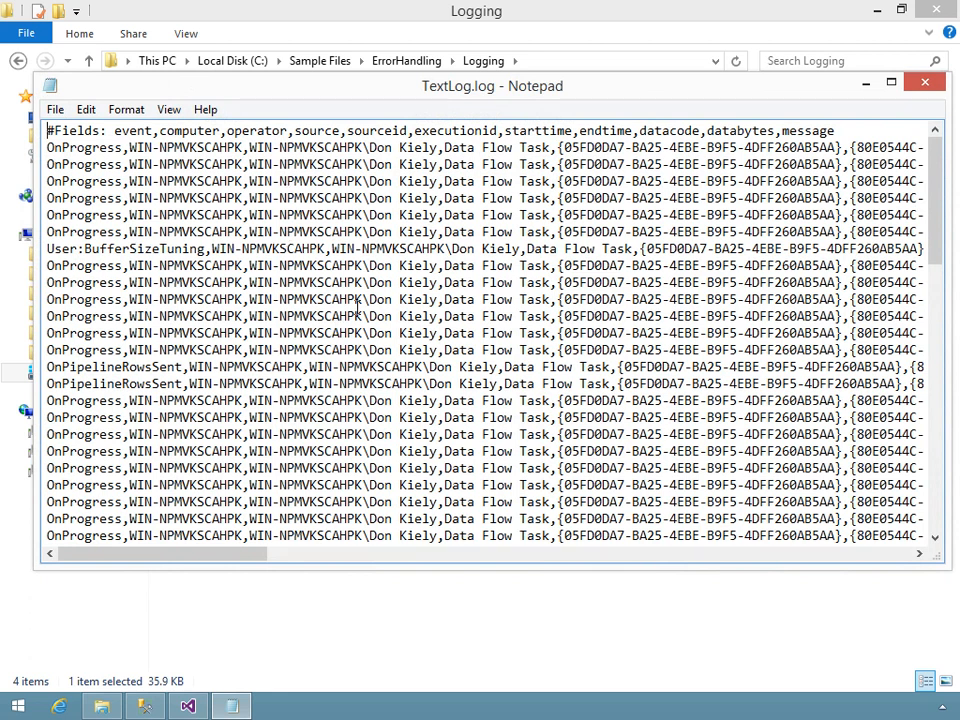
scroll(357, 307, "down", 3)
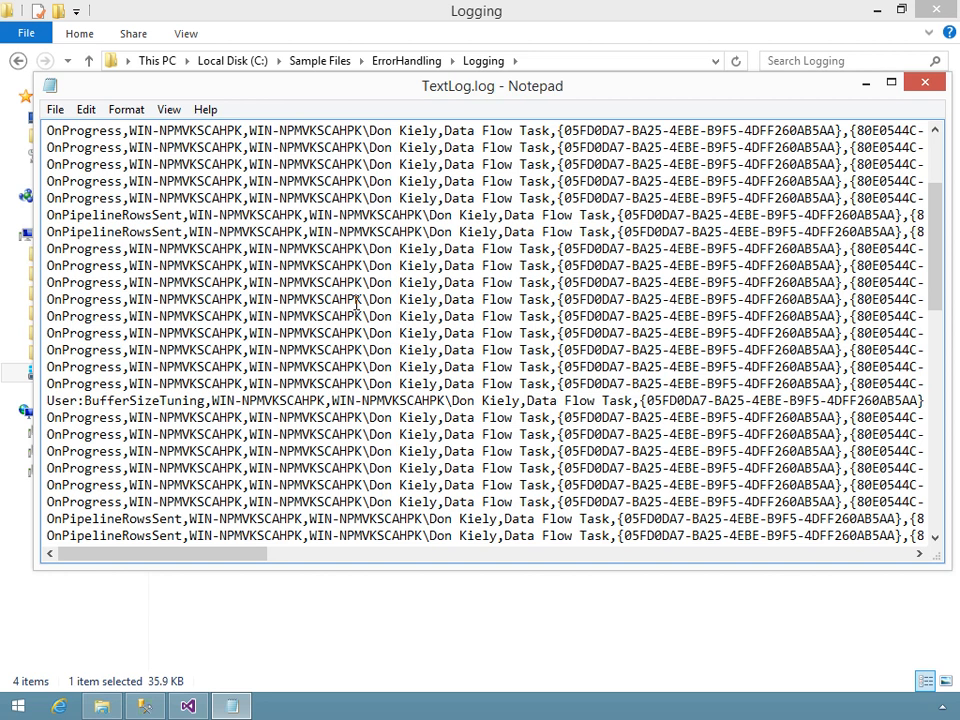
scroll(162, 222, "down", 1)
scroll(162, 222, "down", 4)
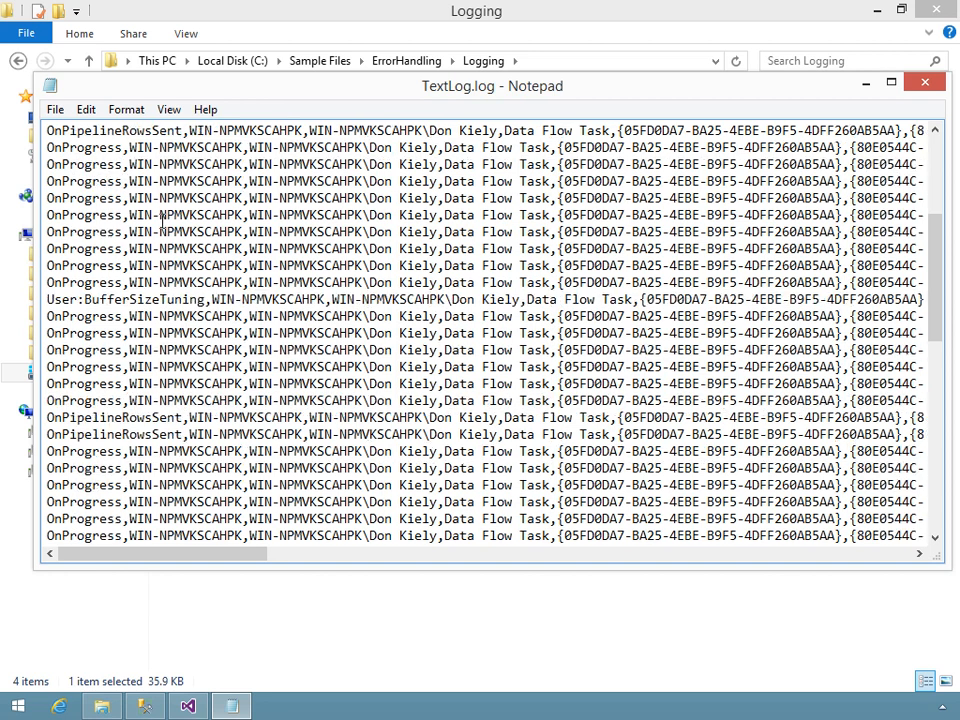
scroll(162, 222, "down", 4)
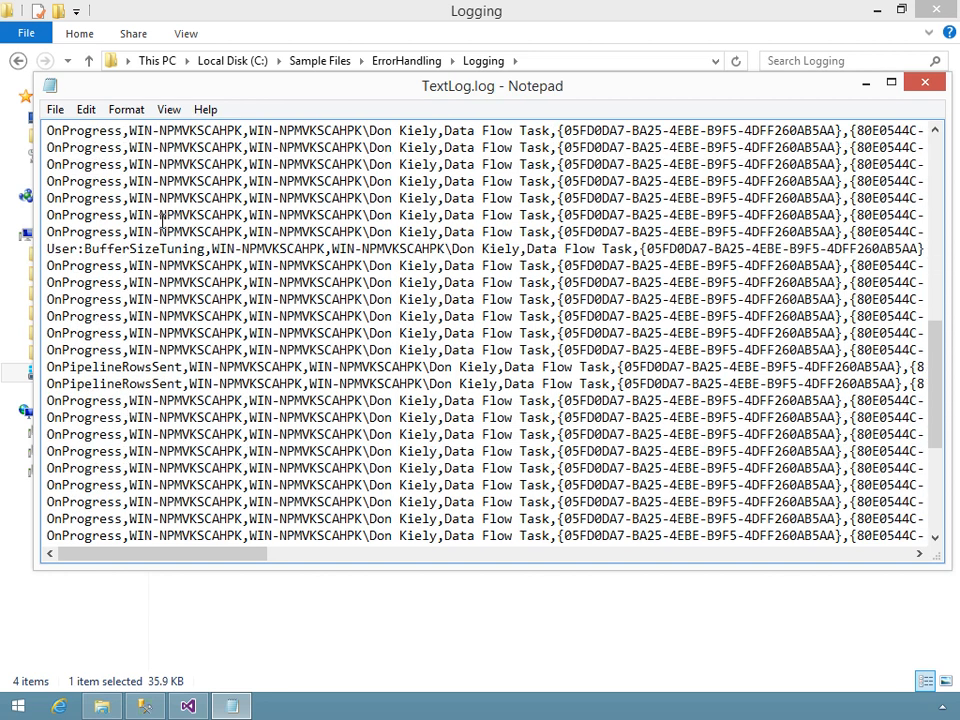